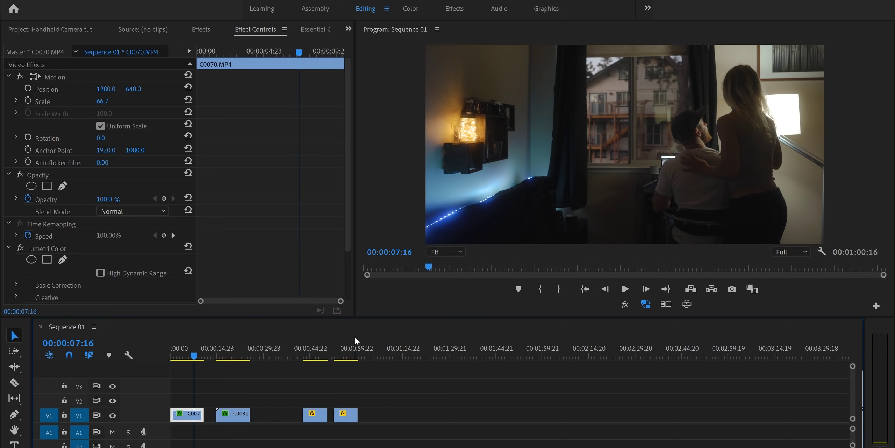
- Move the playhead to 00:00:08:02 in C0070, then into C0031 at 00:00:16:13
{"action": "left_click", "coordinate": [198, 350]}
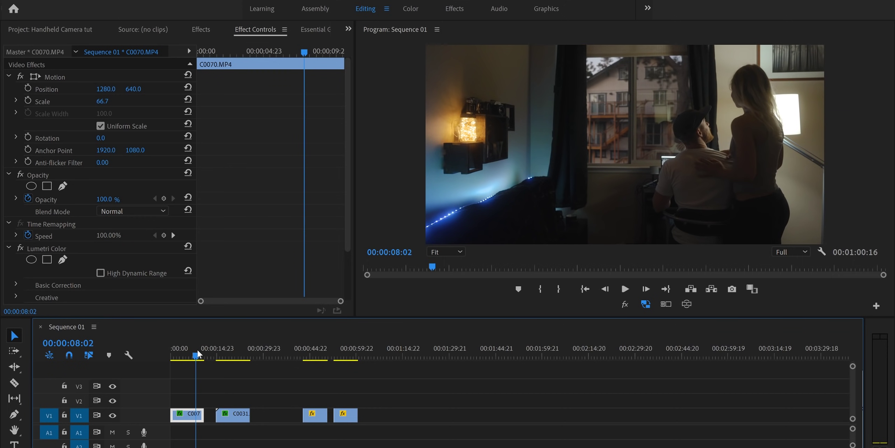
{"action": "left_click", "coordinate": [222, 349]}
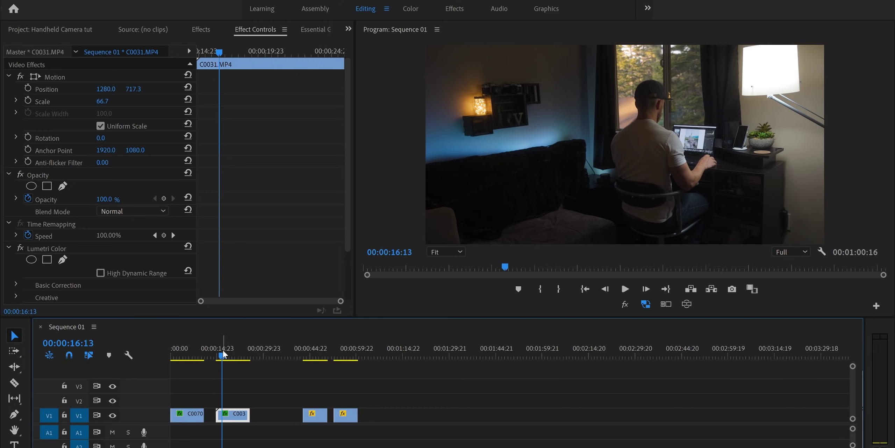
- Play part of C0031, then place it on the track above C0070 at the sequence start
{"action": "key", "text": "space"}
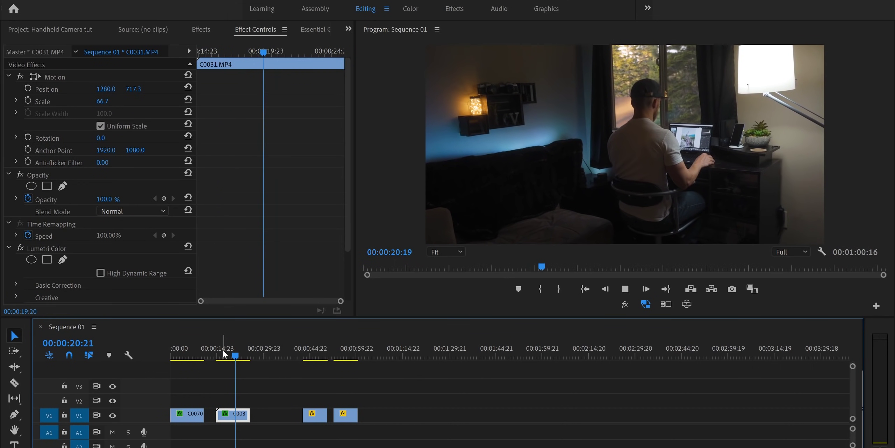
{"action": "key", "text": "space"}
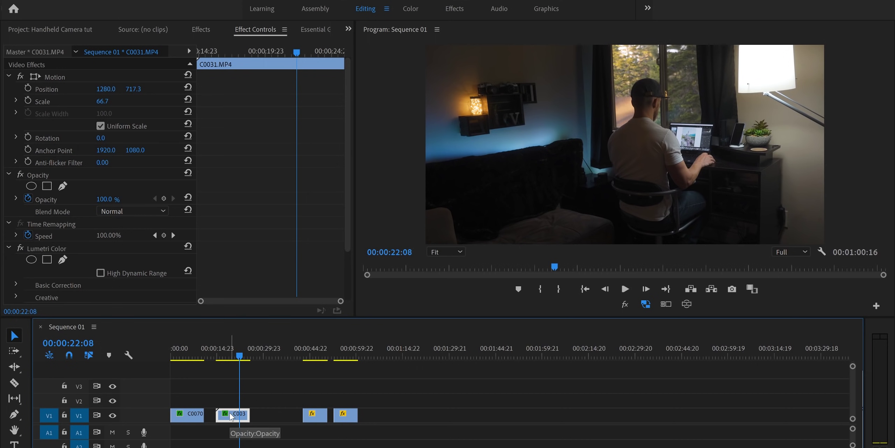
{"action": "left_click_drag", "start_coordinate": [231, 416], "coordinate": [176, 393]}
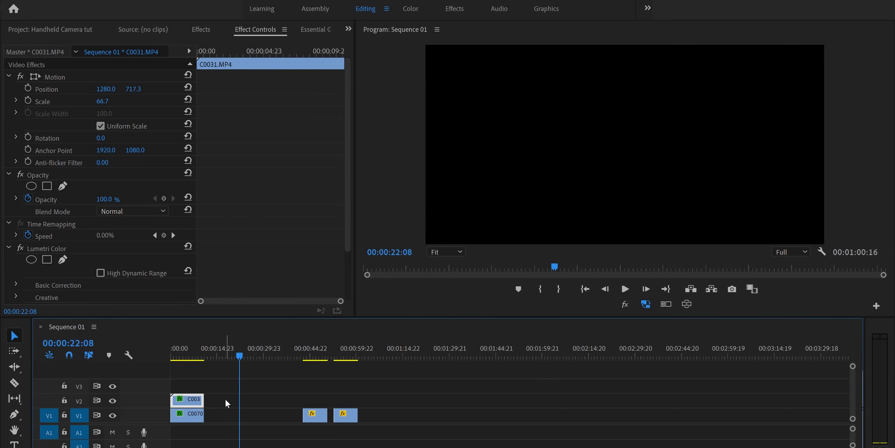
- Select the stacked C0031 and C0070 clips and nest them as Nested Sequence 06
{"action": "left_click_drag", "start_coordinate": [225, 377], "coordinate": [173, 423]}
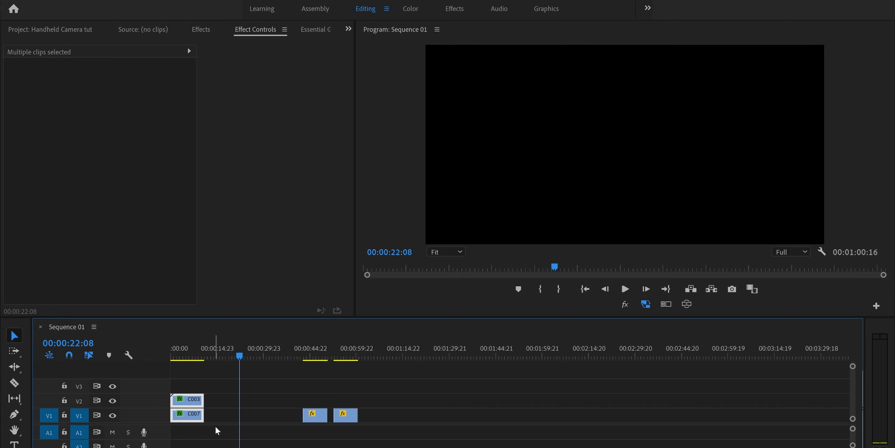
{"action": "right_click", "coordinate": [196, 411]}
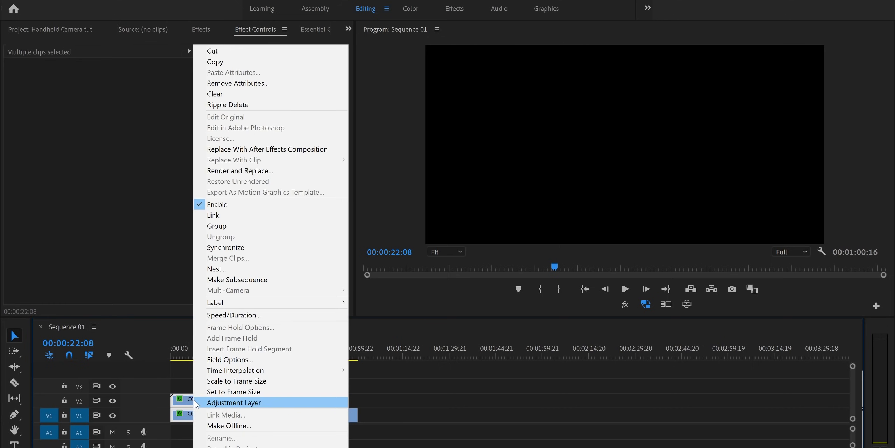
{"action": "left_click", "coordinate": [221, 270]}
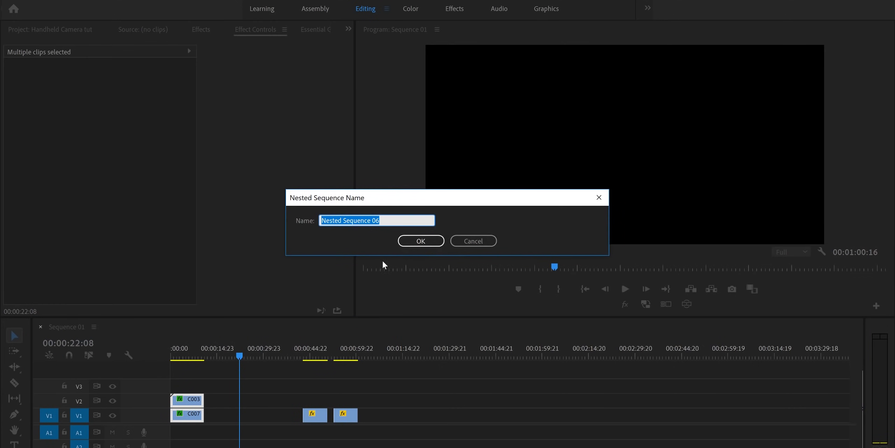
{"action": "left_click", "coordinate": [409, 244]}
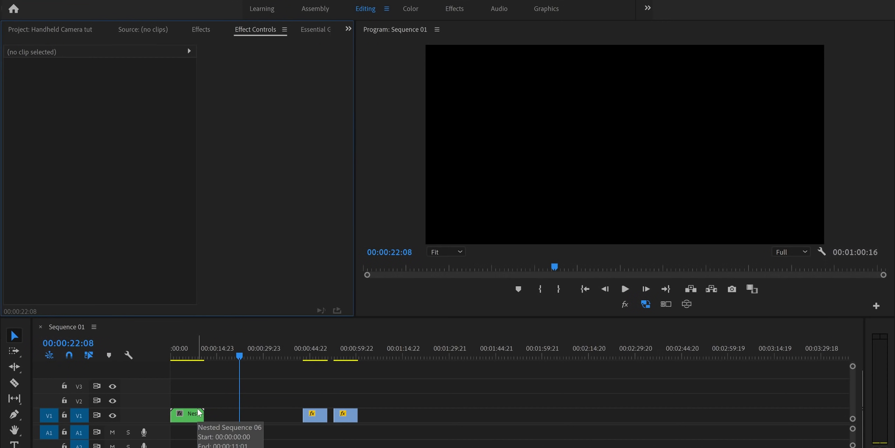
{"action": "left_click", "coordinate": [202, 30]}
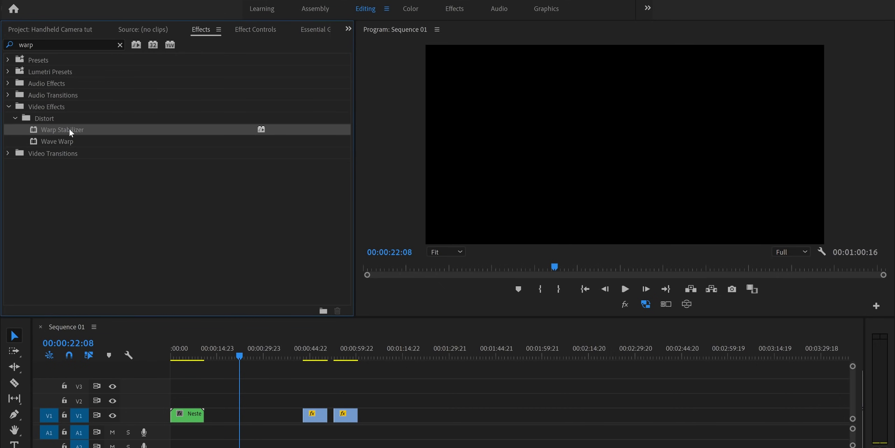
- Apply Warp Stabilizer to Nested Sequence 06 with Result No Motion and Method Position, Scale, Rotation
{"action": "left_click_drag", "start_coordinate": [70, 130], "coordinate": [186, 416]}
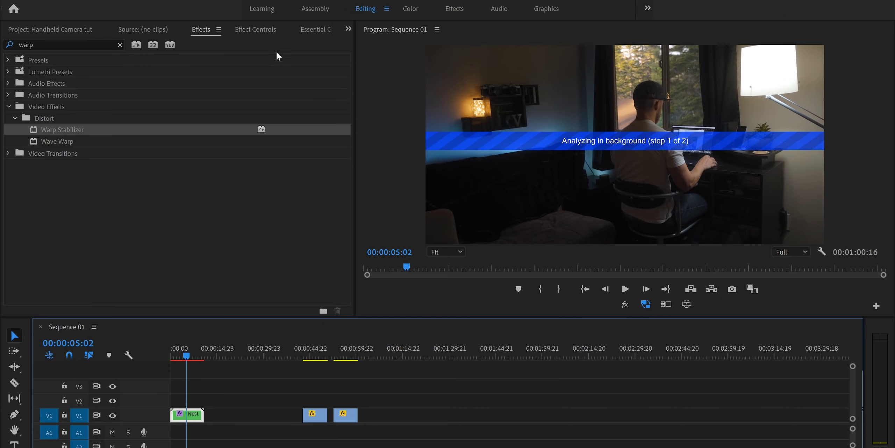
{"action": "left_click", "coordinate": [263, 31]}
{"action": "scroll", "coordinate": [301, 147], "scroll_direction": "down", "scroll_amount": 5}
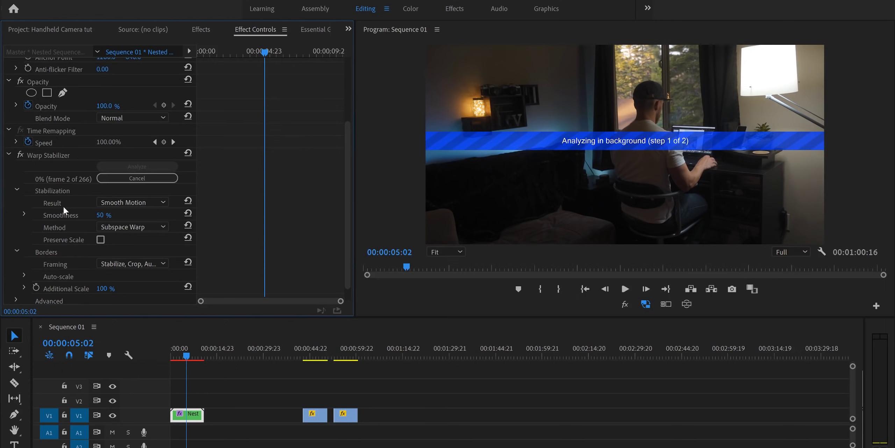
{"action": "left_click", "coordinate": [130, 202]}
{"action": "left_click", "coordinate": [130, 227]}
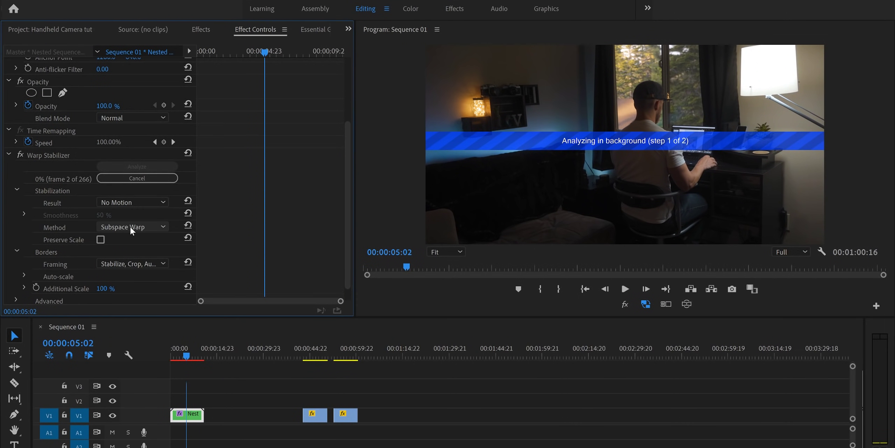
{"action": "left_click", "coordinate": [124, 229]}
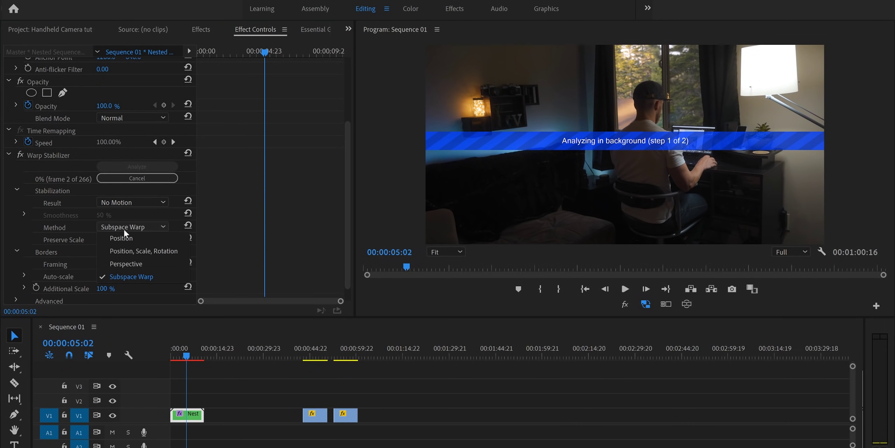
{"action": "left_click", "coordinate": [164, 253]}
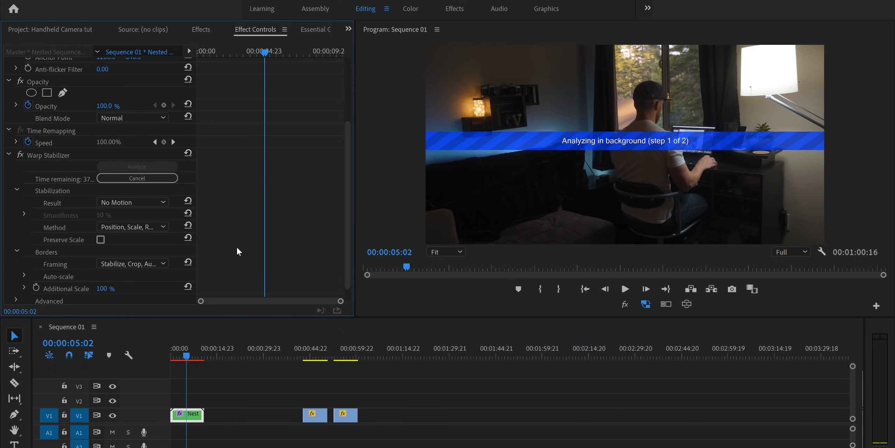
{"action": "key", "text": "Home"}
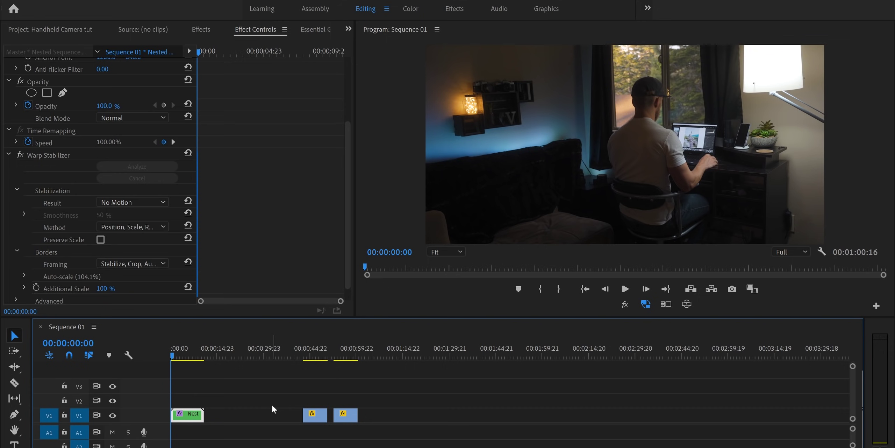
- Open Nested Sequence 06, delete its upper C0031 clip, and go back to Sequence 01
{"action": "left_click", "coordinate": [197, 418]}
{"action": "double_click", "coordinate": [197, 418]}
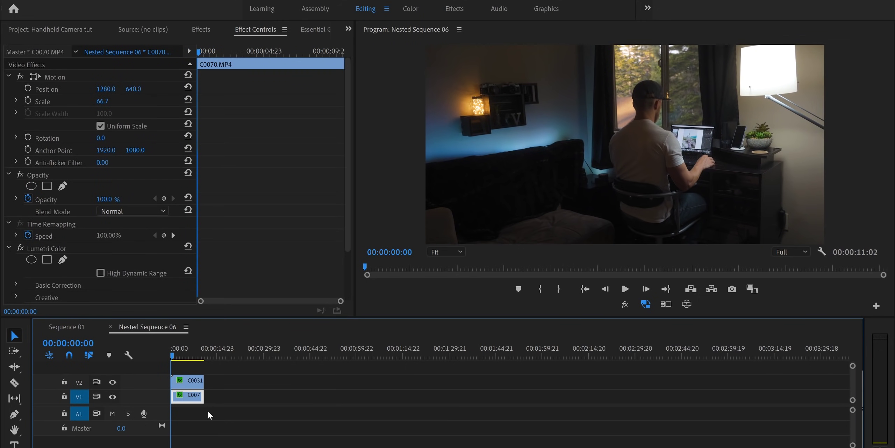
{"action": "left_click", "coordinate": [199, 384]}
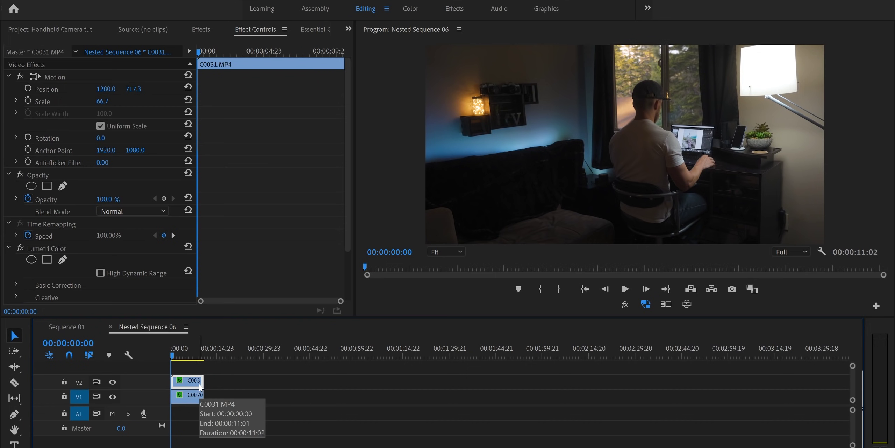
{"action": "key", "text": "Delete"}
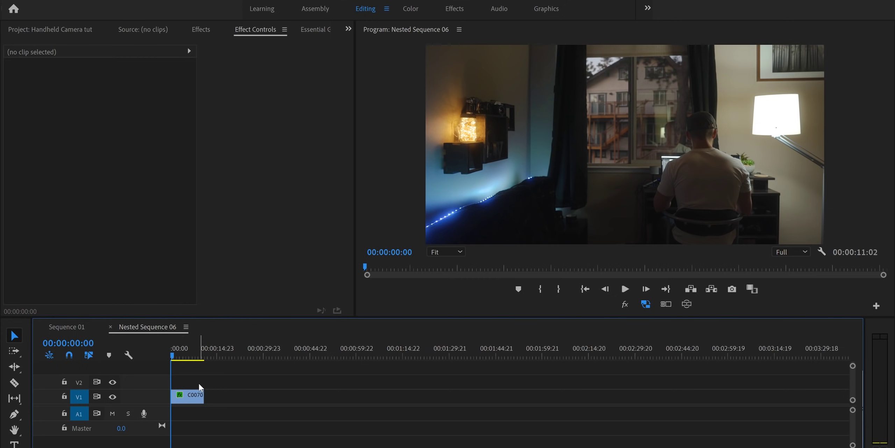
{"action": "left_click", "coordinate": [64, 325]}
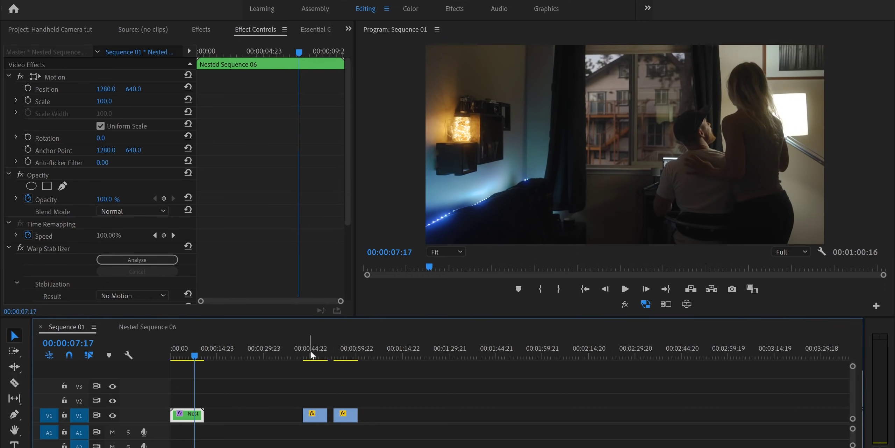
- Place clip C0012 on the track above the second clip in Sequence 01
{"action": "left_click", "coordinate": [305, 352]}
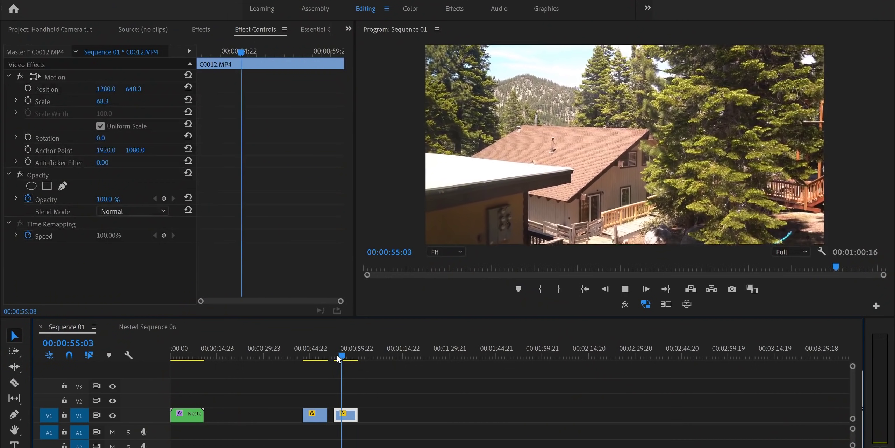
{"action": "key", "text": "space"}
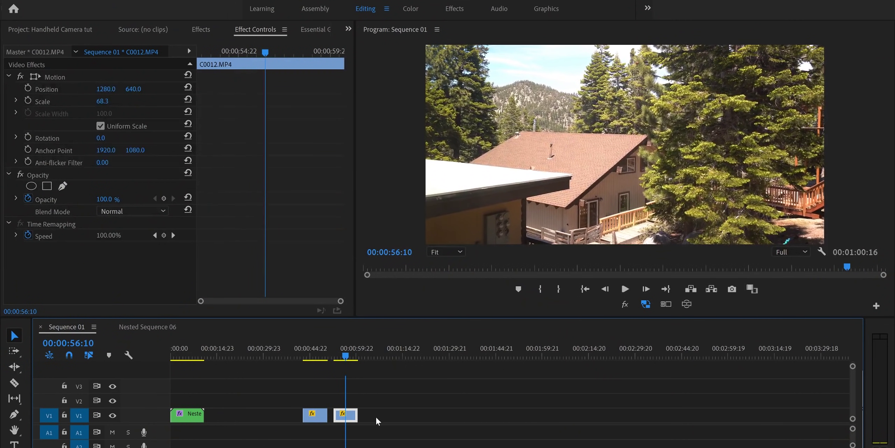
{"action": "left_click_drag", "start_coordinate": [342, 414], "coordinate": [332, 404]}
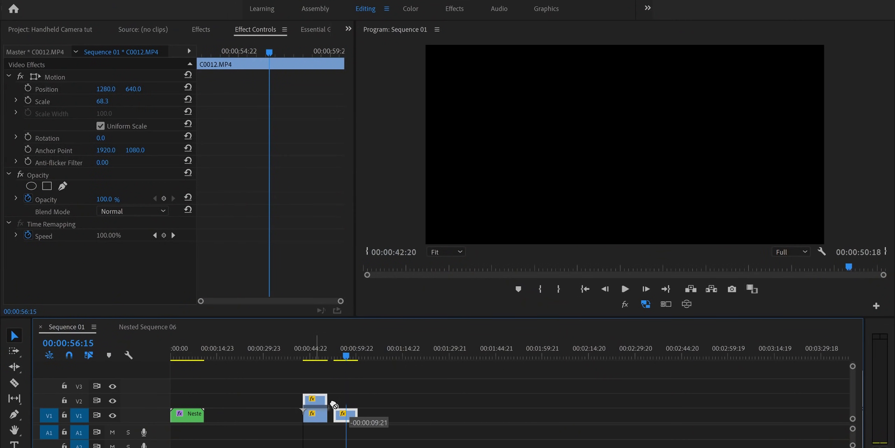
- Nest both stacked clips as Nested Sequence 07 and drop Warp Stabilizer onto it
{"action": "left_click", "coordinate": [321, 416], "text": "shift"}
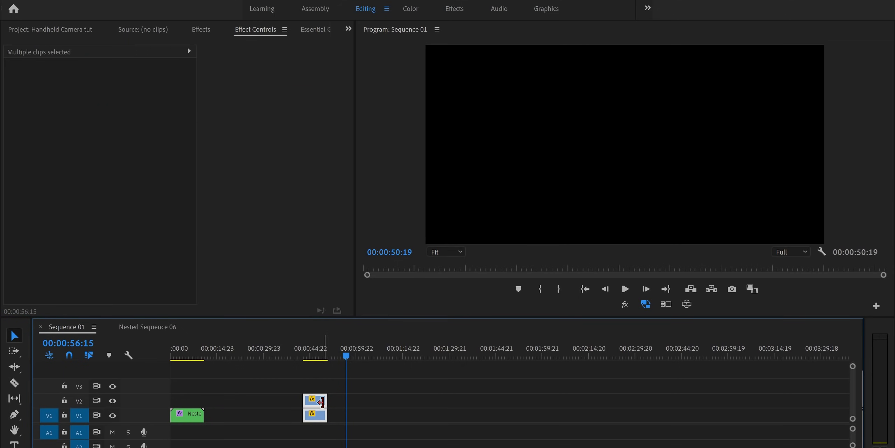
{"action": "right_click", "coordinate": [320, 406]}
{"action": "left_click", "coordinate": [378, 268]}
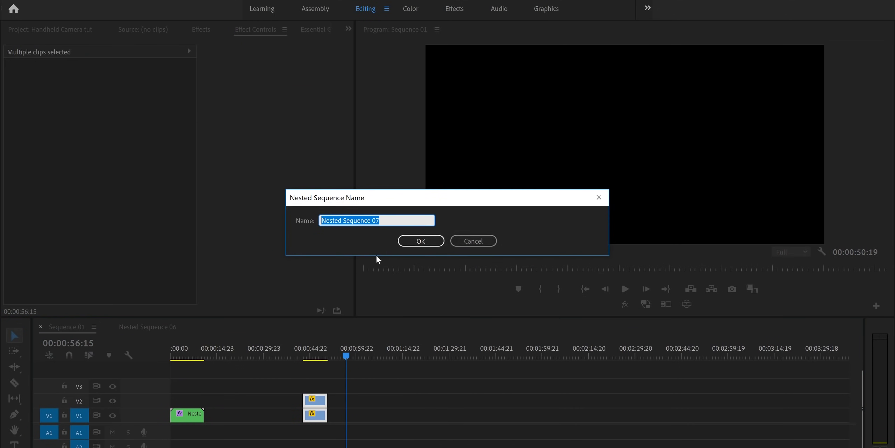
{"action": "left_click", "coordinate": [421, 241]}
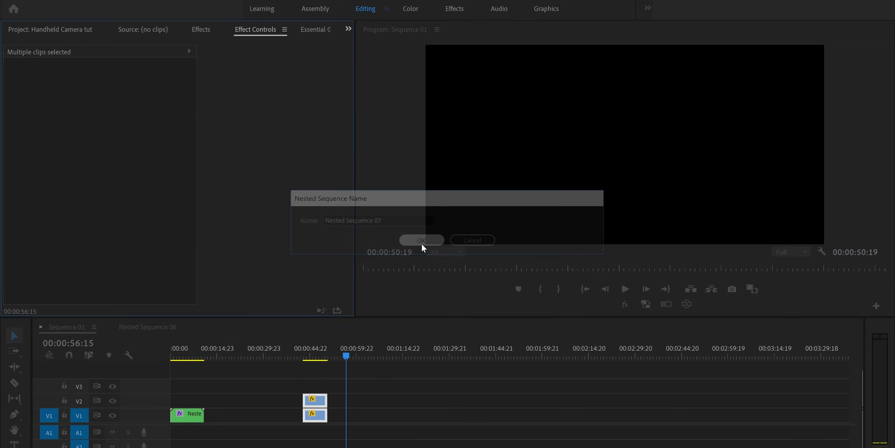
{"action": "left_click", "coordinate": [201, 29]}
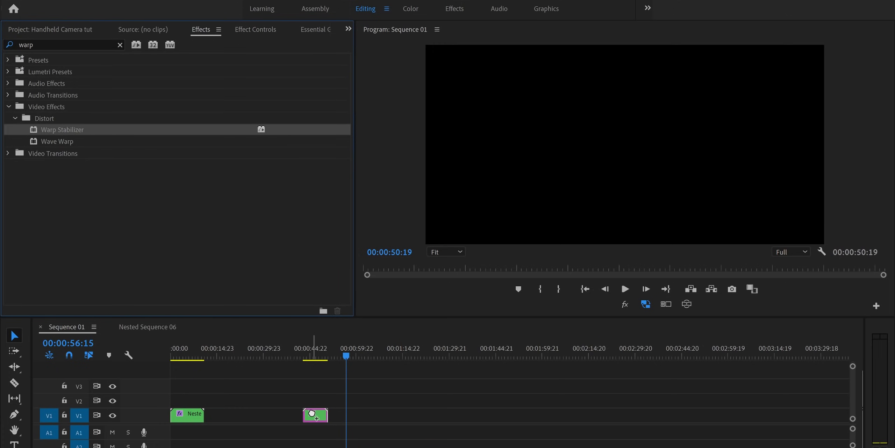
{"action": "left_click_drag", "start_coordinate": [294, 143], "coordinate": [315, 415]}
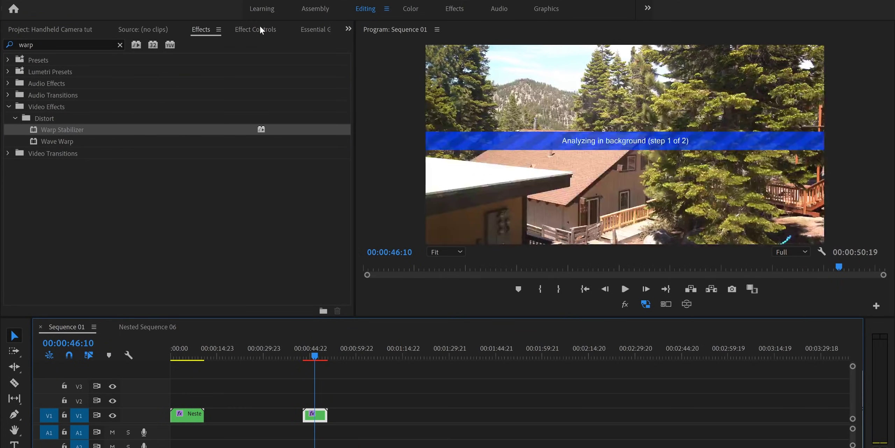
- Set Nested Sequence 07's Warp Stabilizer Result to No Motion and Method to Position, Scale, Rotation
{"action": "left_click", "coordinate": [260, 28]}
{"action": "scroll", "coordinate": [239, 203], "scroll_direction": "down", "scroll_amount": 3}
{"action": "scroll", "coordinate": [239, 204], "scroll_direction": "down", "scroll_amount": 1}
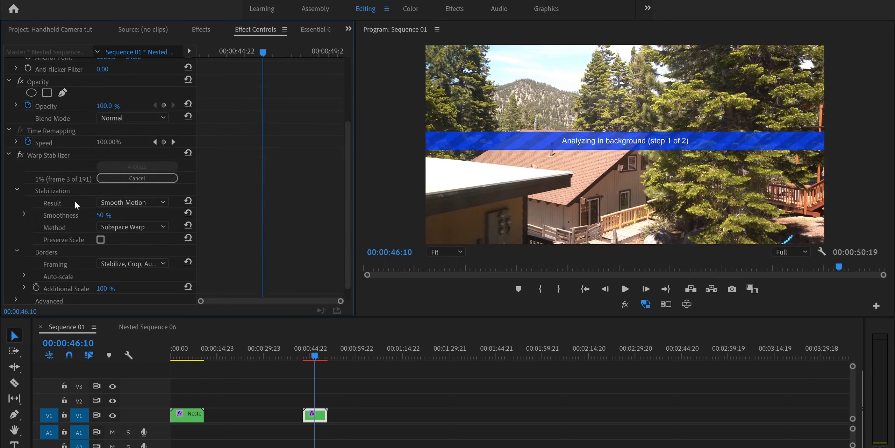
{"action": "left_click", "coordinate": [140, 202]}
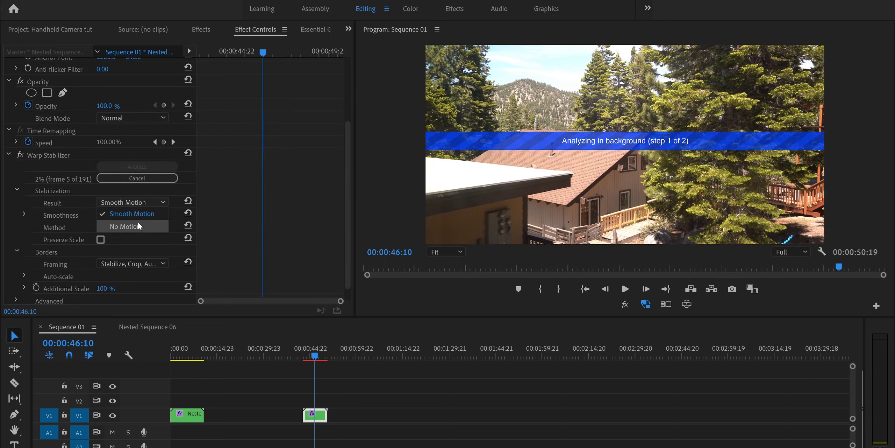
{"action": "left_click", "coordinate": [139, 226]}
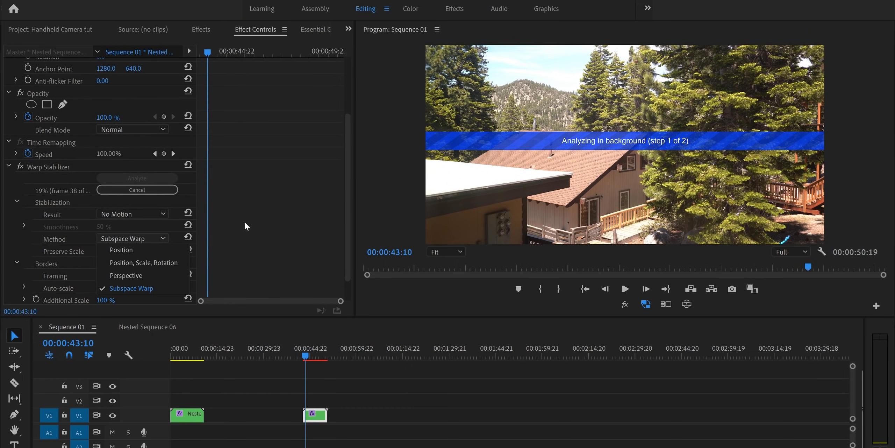
{"action": "left_click", "coordinate": [144, 263]}
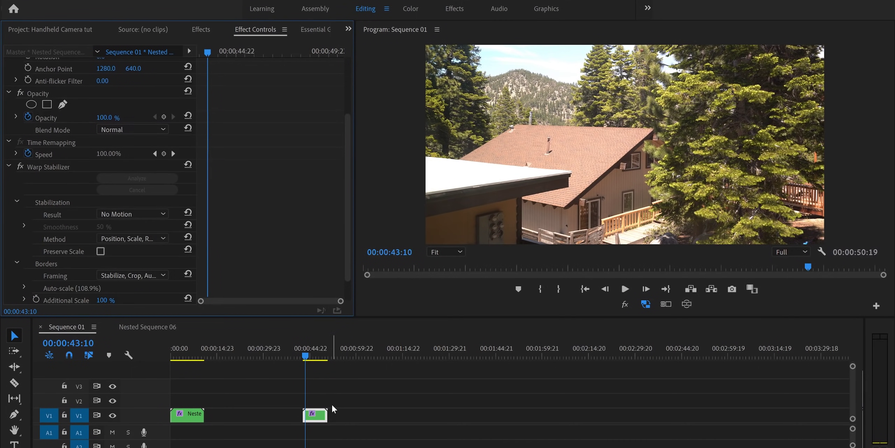
- Open Nested Sequence 07 and delete its upper C0012 clip
{"action": "double_click", "coordinate": [320, 416]}
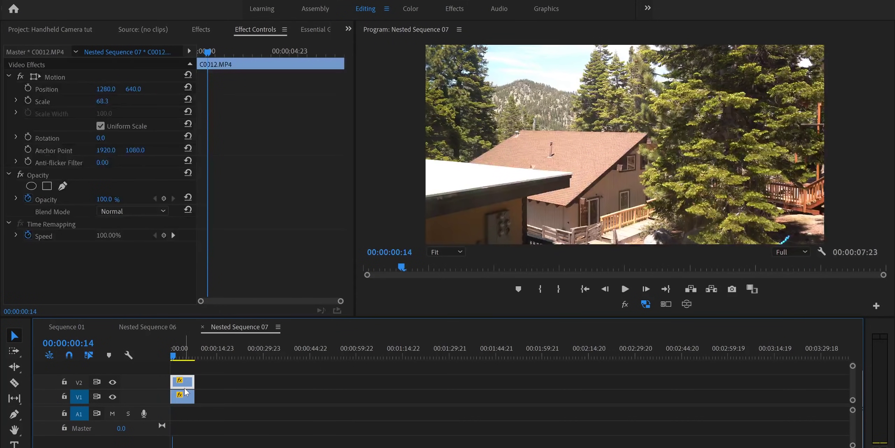
{"action": "key", "text": "Delete"}
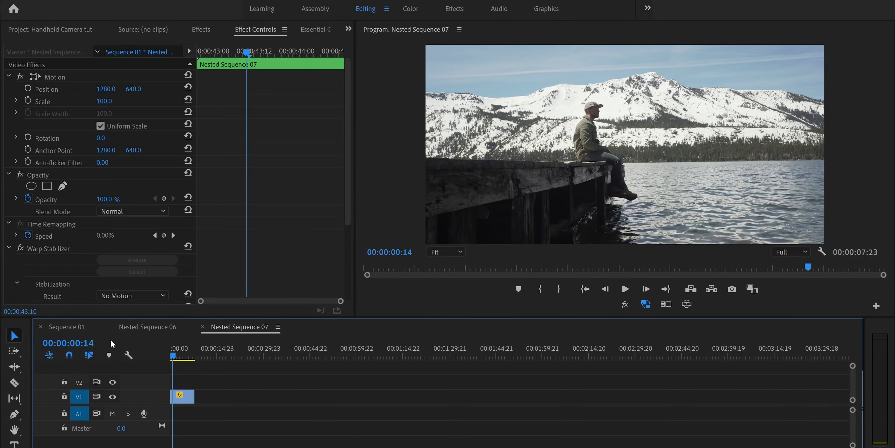